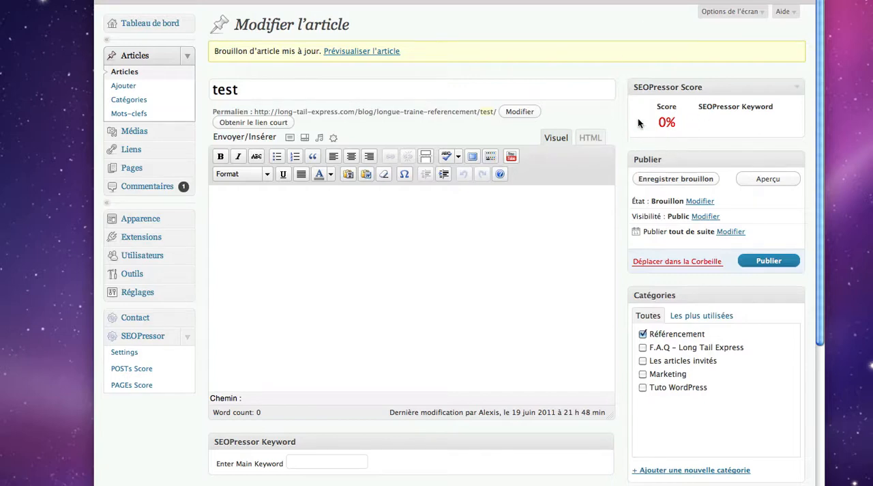
# Open the SEOPressor settings and review the attribution link, ClickBank ID and automatic keyword decoration options
pyautogui.click(133, 356)
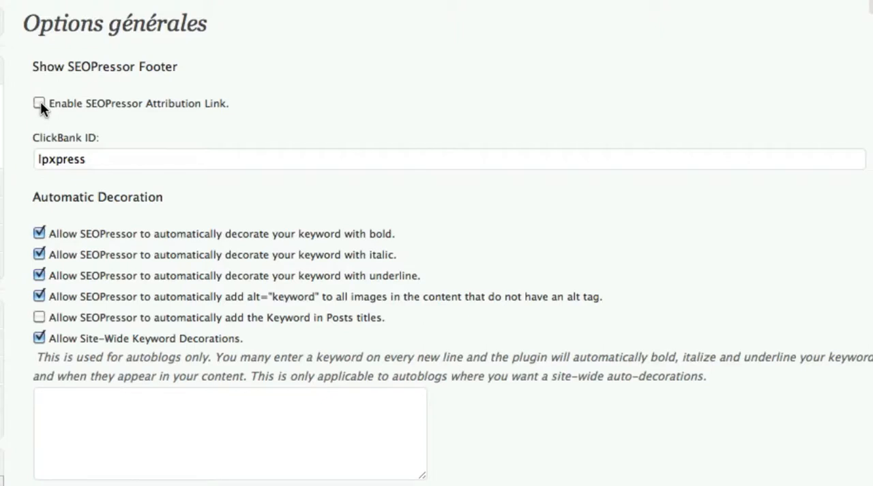
pyautogui.click(38, 103)
pyautogui.moveTo(113, 161); pyautogui.dragTo(27, 161)
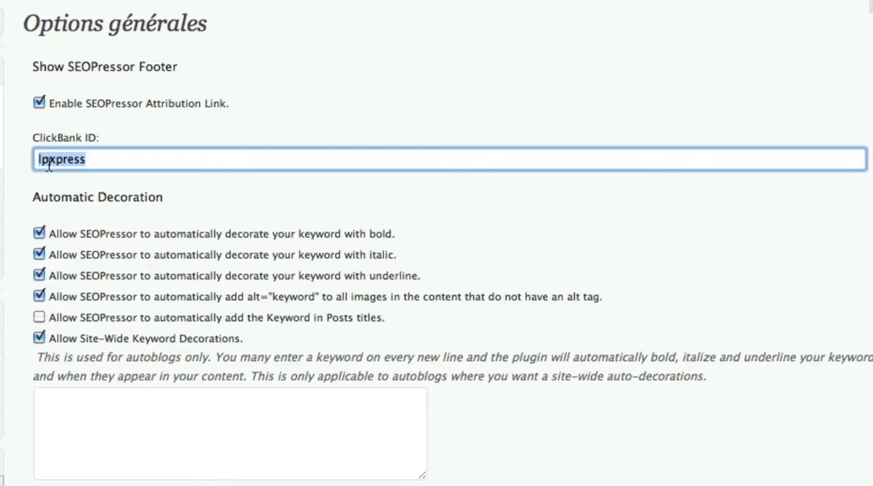
pyautogui.click(39, 103)
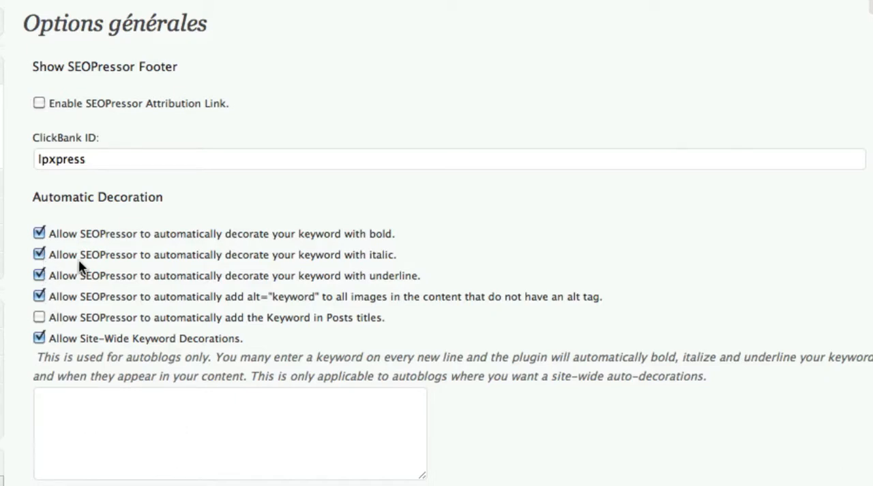
pyautogui.moveTo(77, 233); pyautogui.dragTo(247, 274)
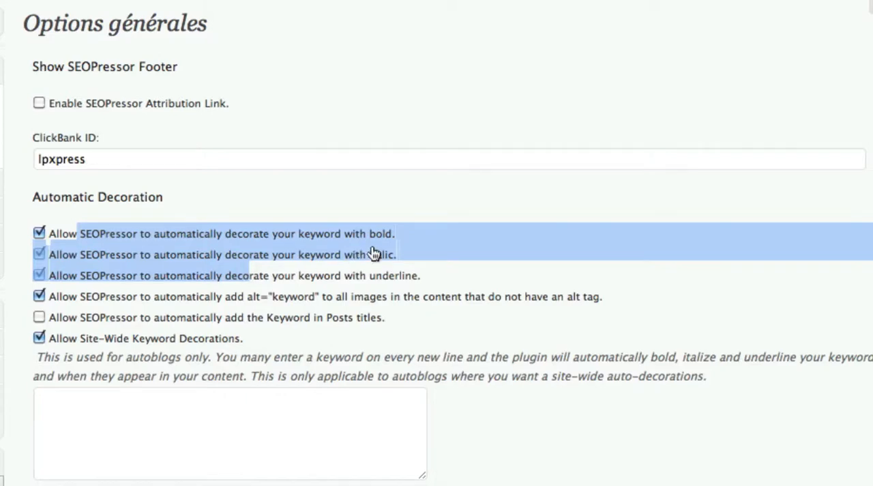
pyautogui.click(423, 277)
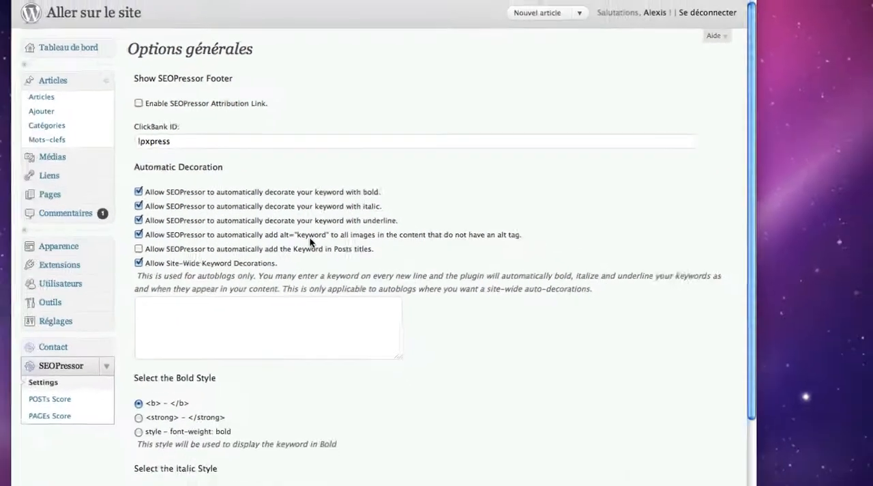
# Set the SEOPressor main keyword of the draft article "test" to "longue traine" and save the draft
pyautogui.click(58, 101)
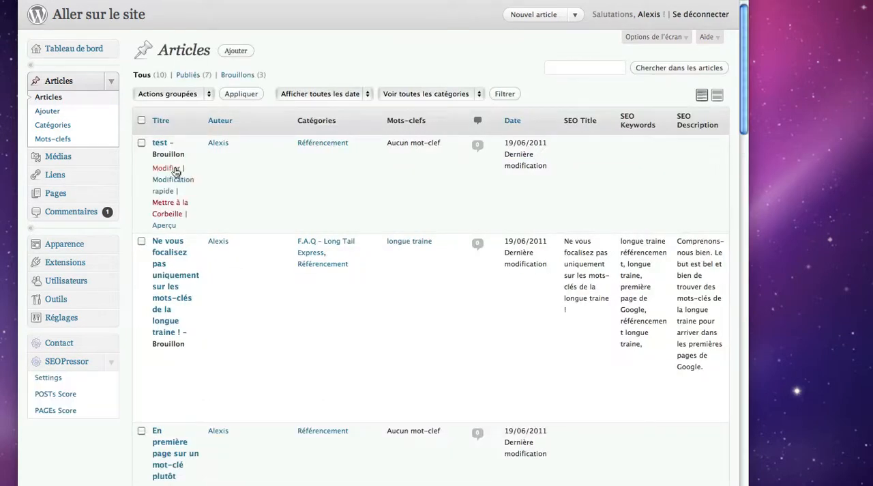
pyautogui.click(165, 168)
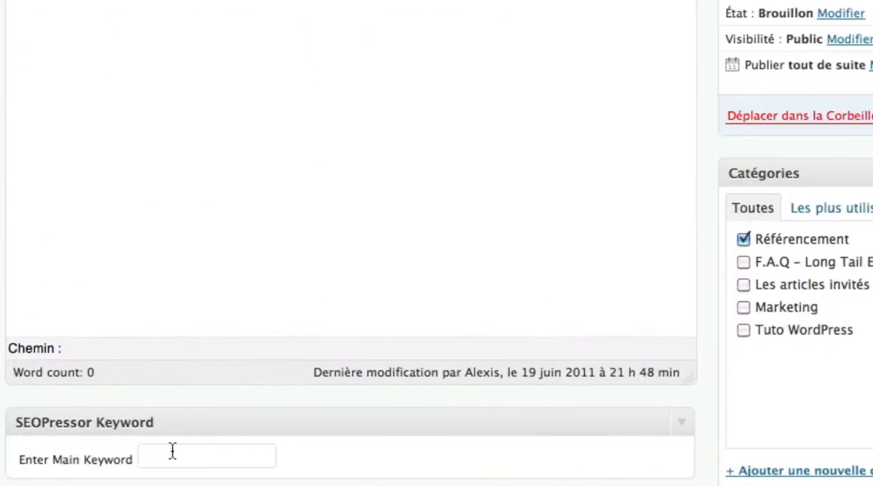
pyautogui.click(231, 451)
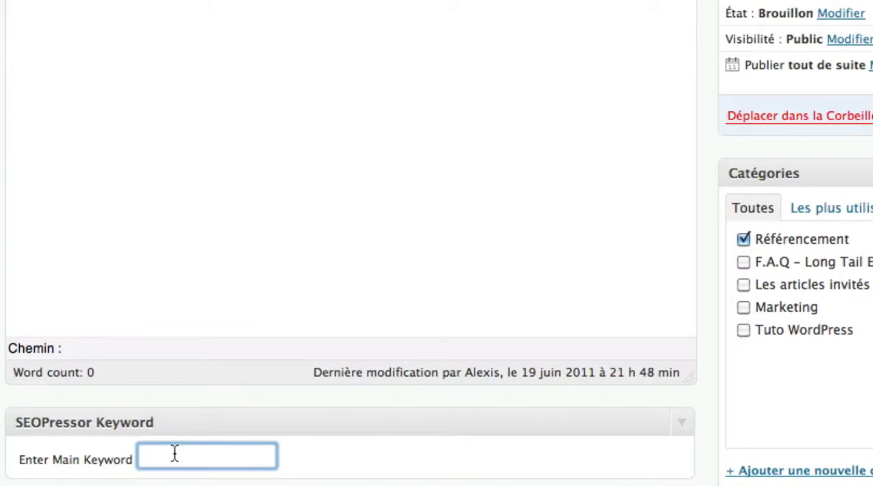
pyautogui.write('longue traine')
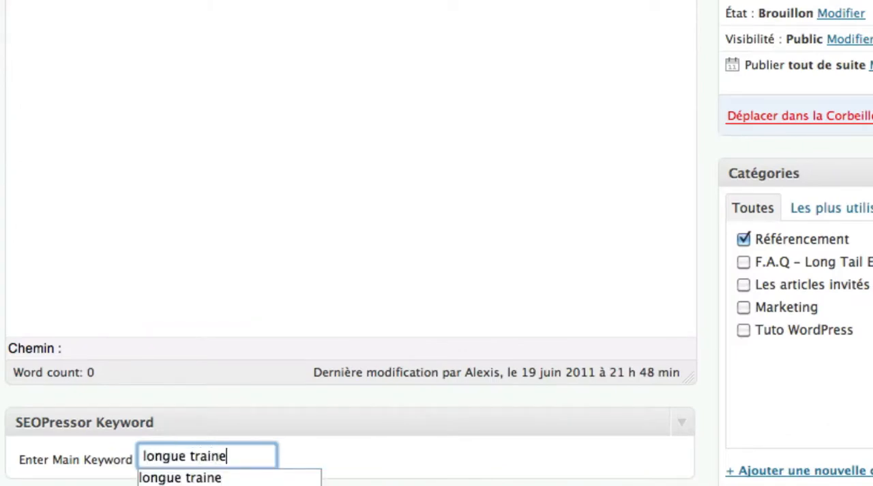
pyautogui.click(405, 462)
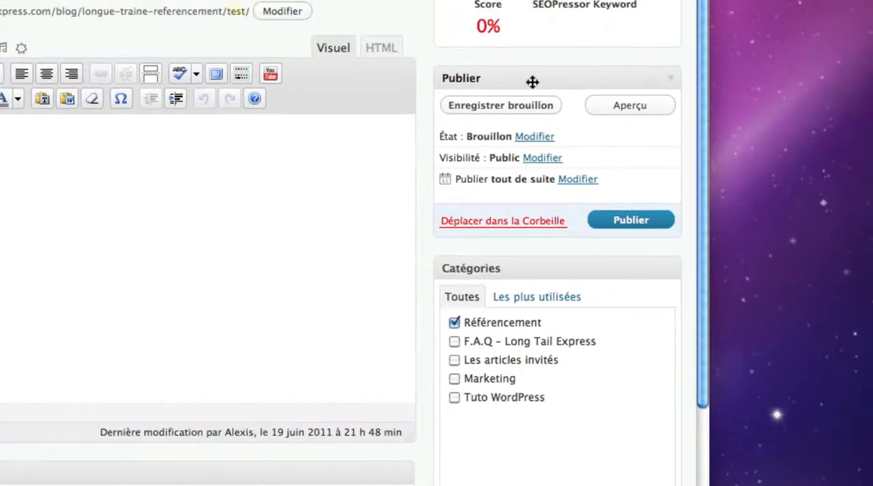
pyautogui.click(498, 111)
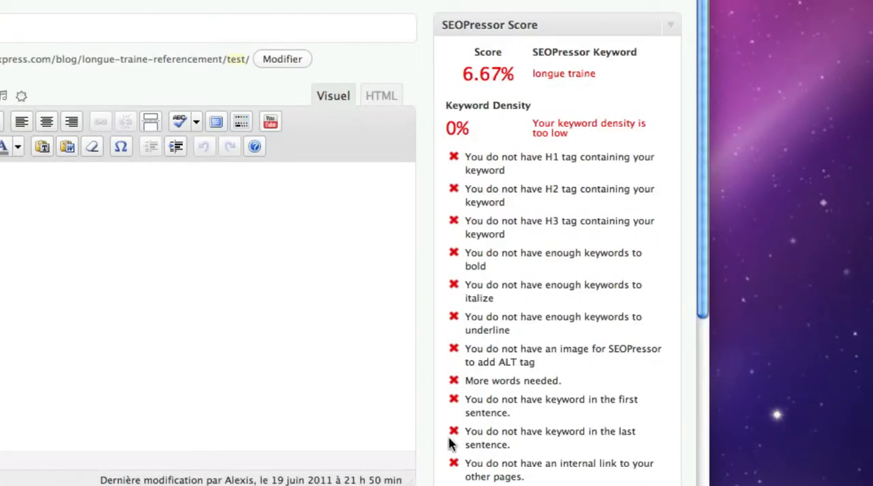
# Examine the SEOPressor score checklist, especially the heading tag and bold, italic and underline keyword criteria
pyautogui.scroll(-2, 437, 425)
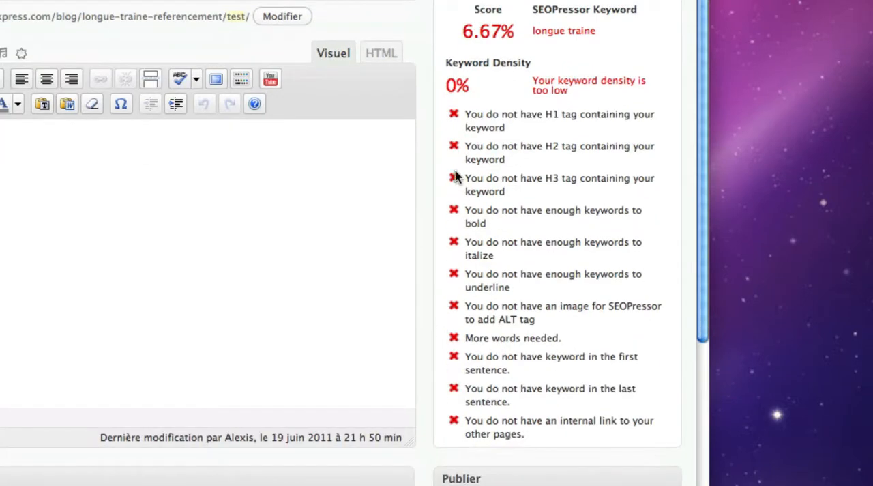
pyautogui.moveTo(465, 114); pyautogui.dragTo(566, 442)
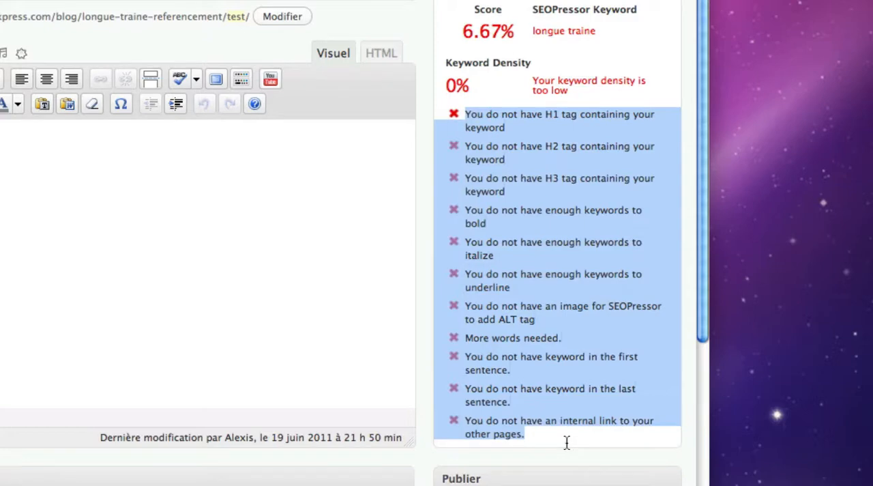
pyautogui.click(542, 218)
pyautogui.moveTo(466, 114); pyautogui.dragTo(584, 437)
pyautogui.click(438, 167)
pyautogui.moveTo(467, 120); pyautogui.dragTo(522, 227)
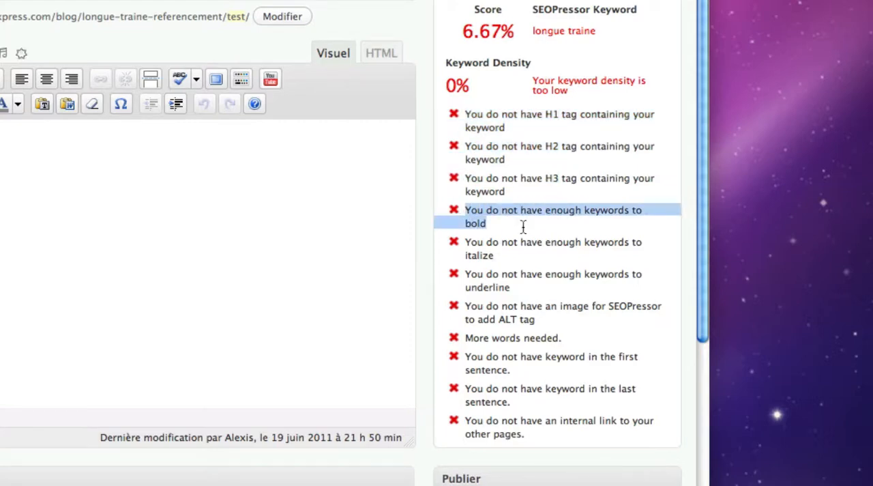
pyautogui.click(485, 287)
pyautogui.moveTo(486, 286); pyautogui.dragTo(462, 216)
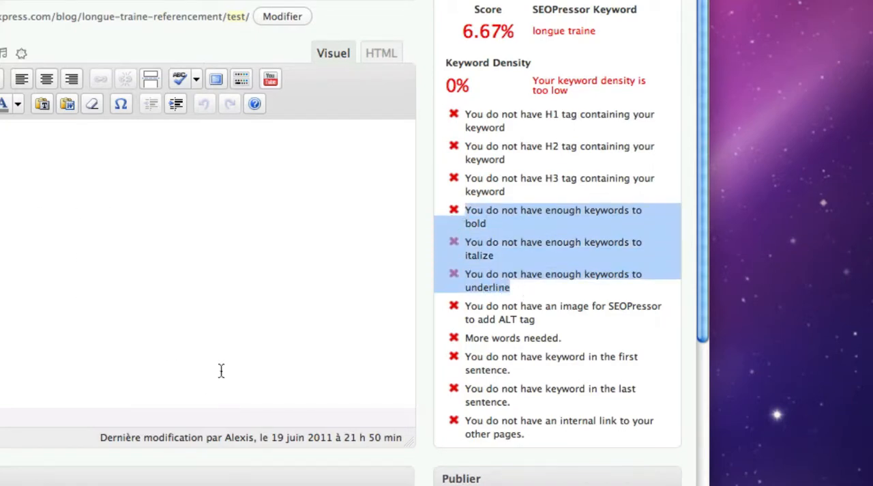
# Review the checklist criteria on image ALT tag, word count, keyword in first and last sentences, and internal links
pyautogui.moveTo(467, 306); pyautogui.dragTo(554, 316)
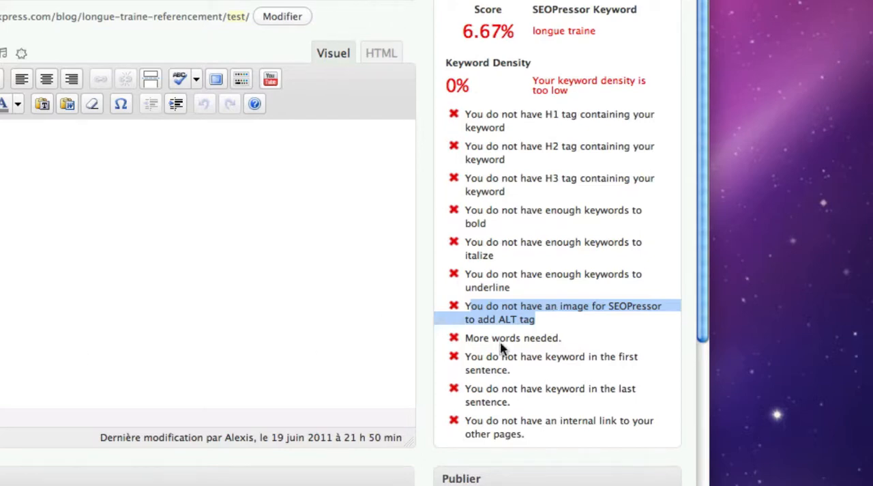
pyautogui.click(559, 339)
pyautogui.moveTo(561, 339); pyautogui.dragTo(449, 338)
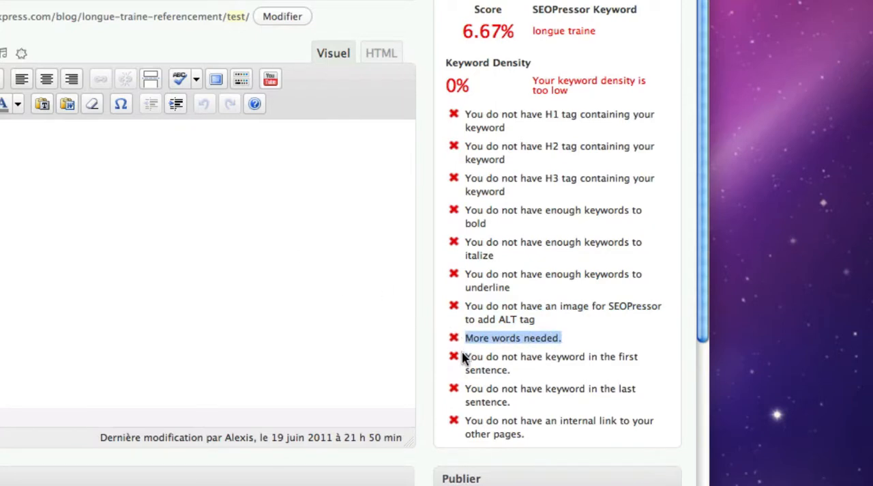
pyautogui.moveTo(463, 358); pyautogui.dragTo(535, 368)
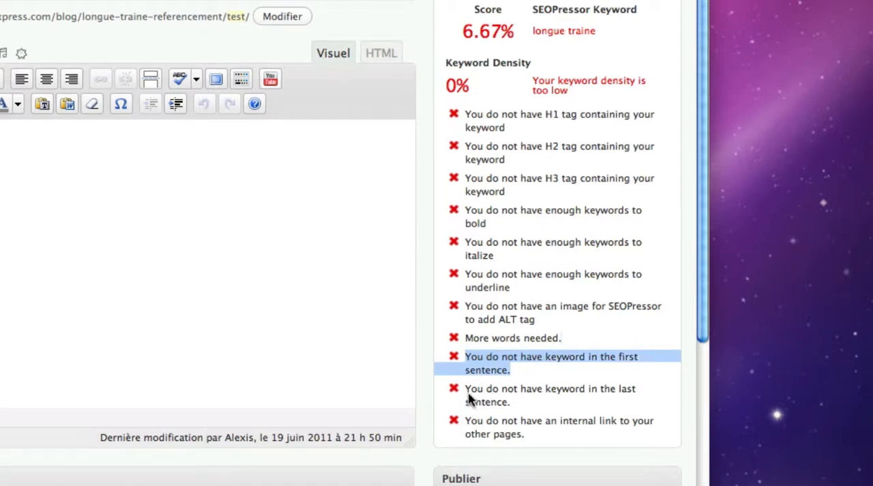
pyautogui.moveTo(464, 388); pyautogui.dragTo(521, 403)
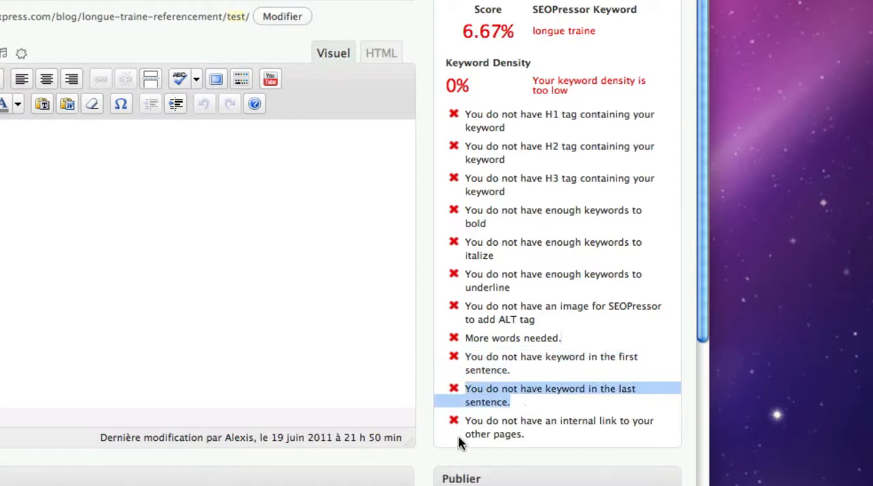
pyautogui.moveTo(467, 421); pyautogui.dragTo(577, 433)
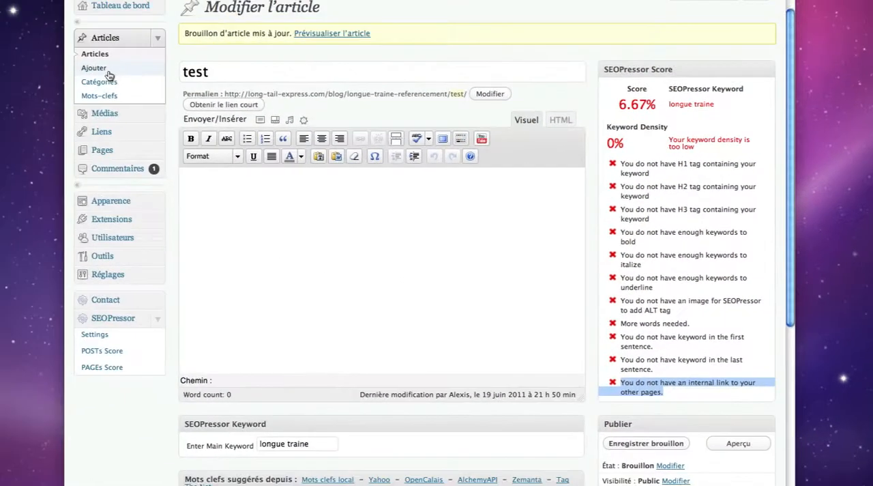
# Open the draft article "Ne vous focalisez pas uniquement sur les mots-clés de la longue traine !" for editing
pyautogui.click(96, 54)
pyautogui.moveTo(194, 245)
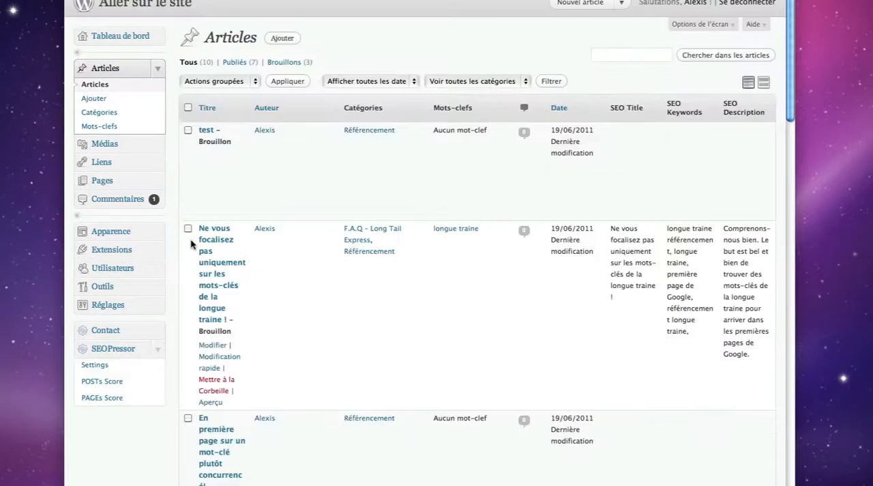
pyautogui.click(212, 346)
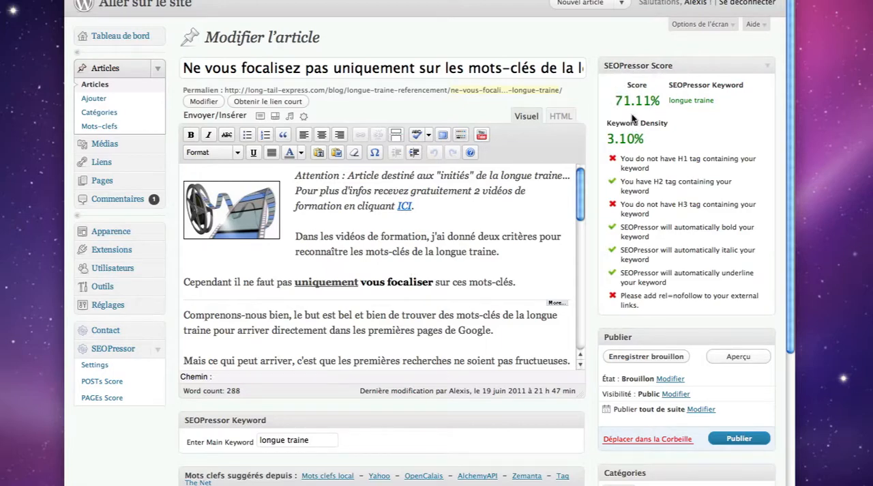
# Examine this draft's SEOPressor score, keyword density and checklist, plus the keyword occurrence in the introductory paragraph
pyautogui.moveTo(613, 101); pyautogui.dragTo(659, 103)
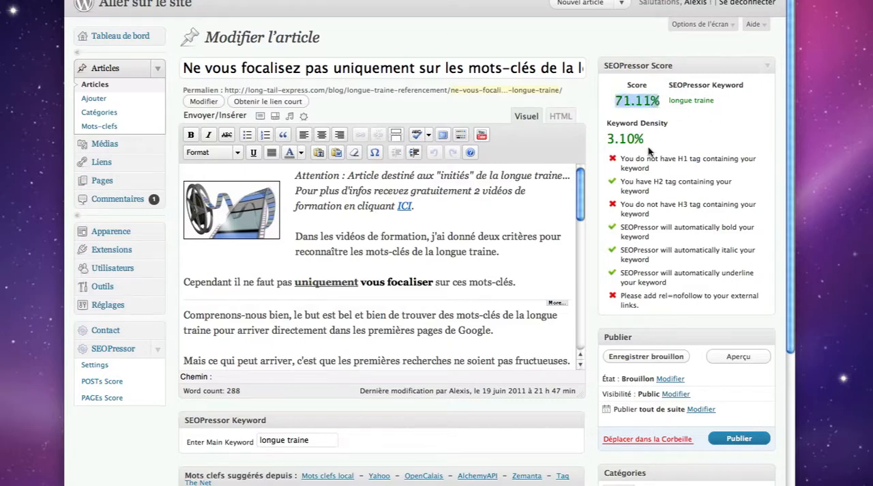
pyautogui.moveTo(621, 163); pyautogui.dragTo(673, 307)
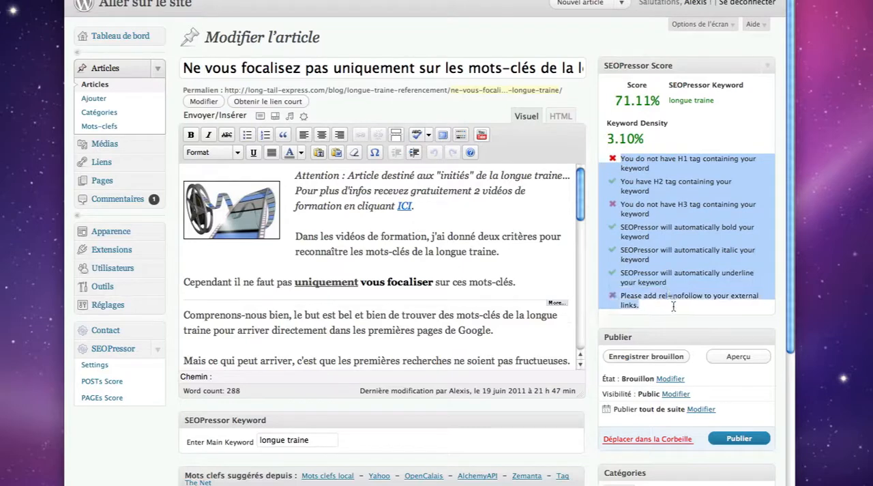
pyautogui.click(634, 304)
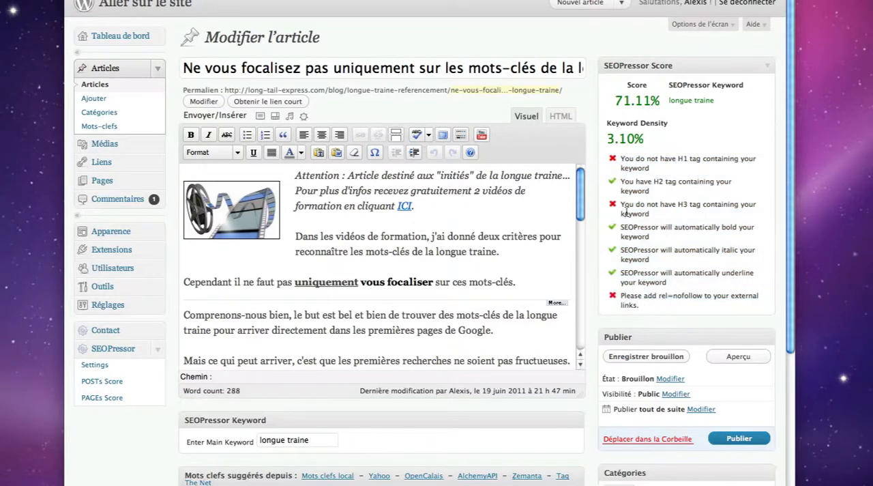
pyautogui.moveTo(615, 100); pyautogui.dragTo(716, 107)
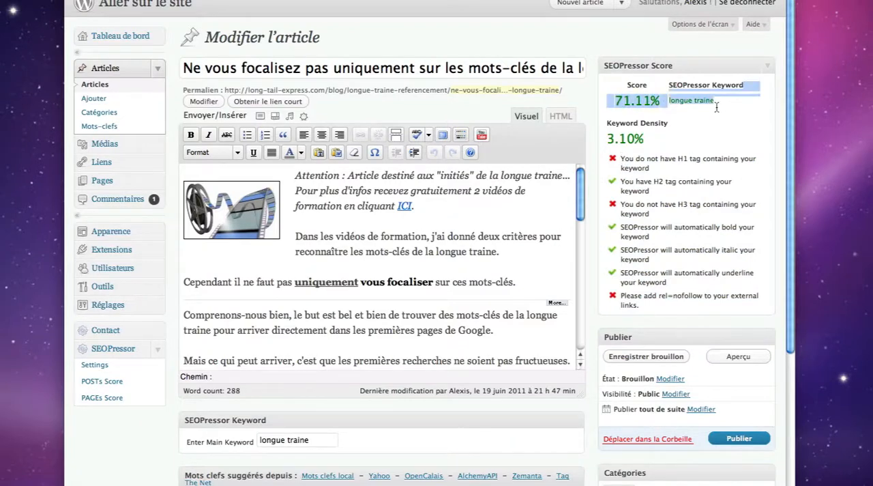
pyautogui.click(708, 104)
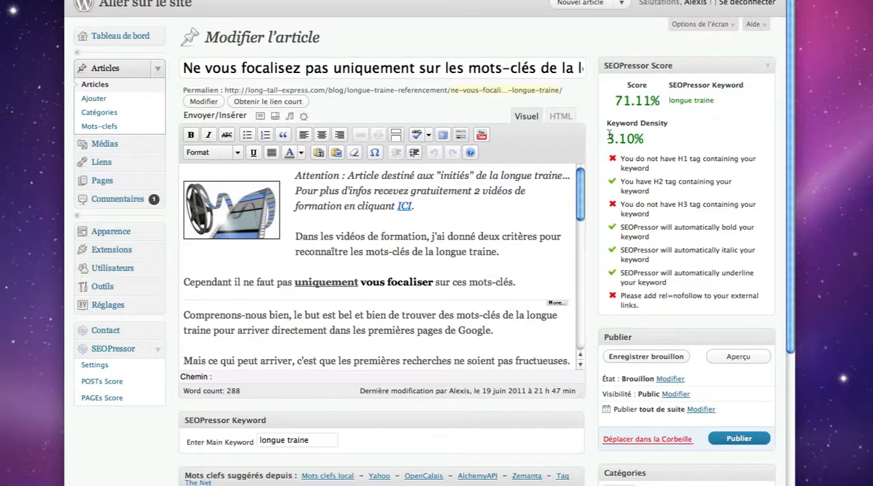
pyautogui.moveTo(607, 139); pyautogui.dragTo(642, 138)
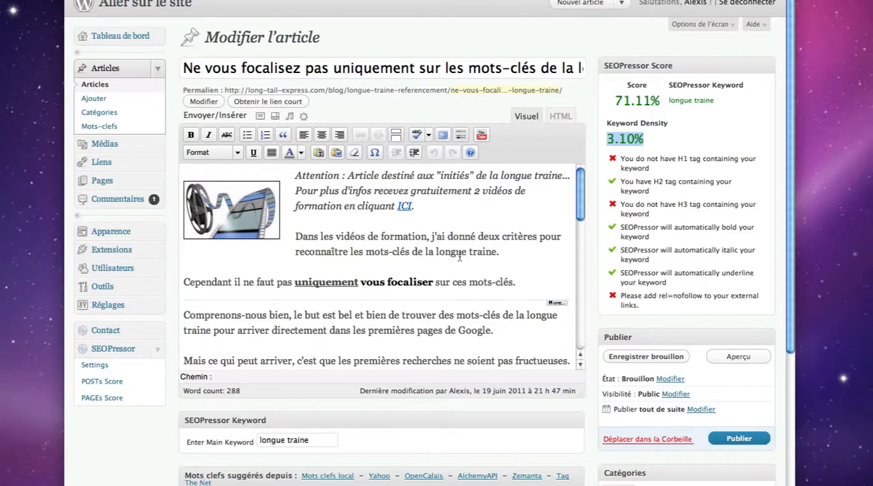
pyautogui.moveTo(435, 251); pyautogui.dragTo(496, 251)
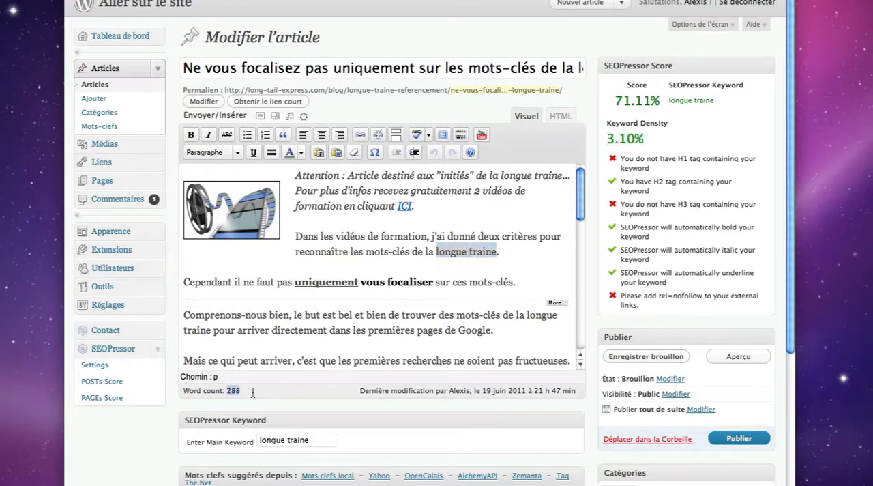
# Add an extra "longue traine" at the end of the paragraph about the training videos and save the draft
pyautogui.click(516, 259)
pyautogui.write('longue traine')
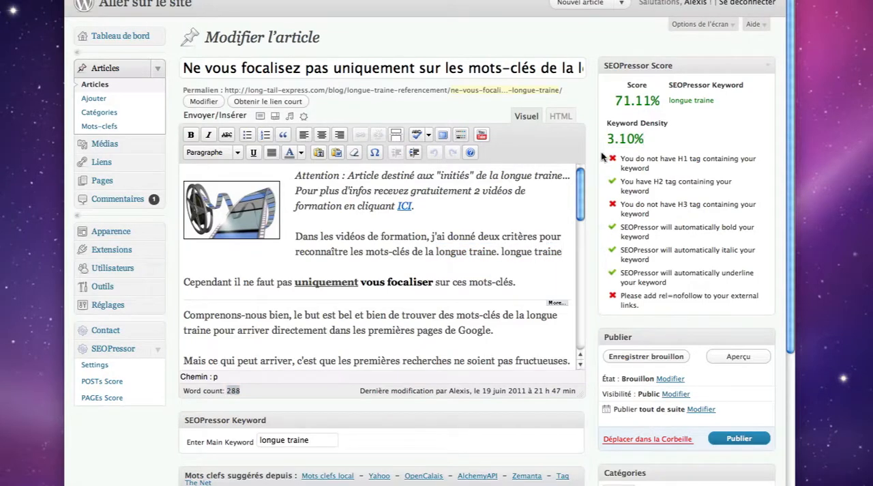
pyautogui.click(648, 356)
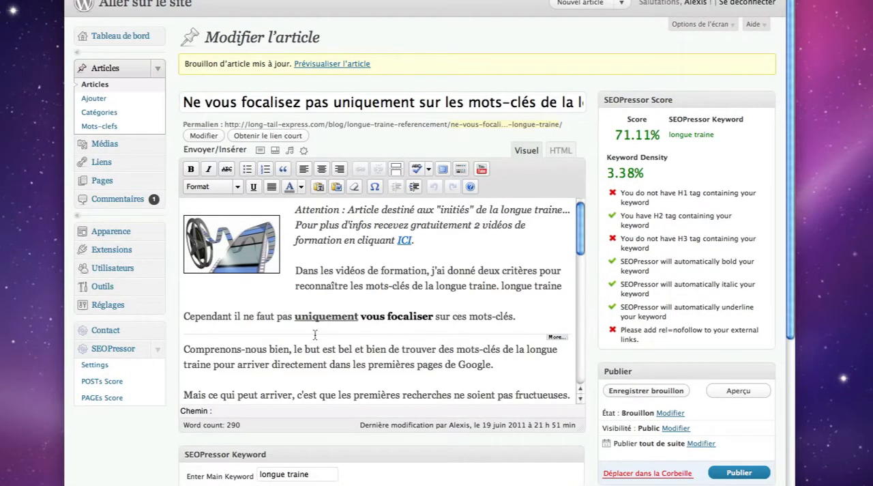
# Delete the extra "longue traine" from the end of the paragraph about the training videos
pyautogui.click(565, 289)
pyautogui.press('BackSpace')
pyautogui.press('BackSpace')
pyautogui.press('BackSpace')
pyautogui.press('BackSpace')
pyautogui.press('BackSpace')
pyautogui.press('BackSpace')
pyautogui.press('BackSpace')
pyautogui.press('BackSpace')
pyautogui.press('BackSpace')
pyautogui.press('BackSpace')
pyautogui.press('BackSpace')
pyautogui.press('BackSpace')
pyautogui.press('BackSpace')
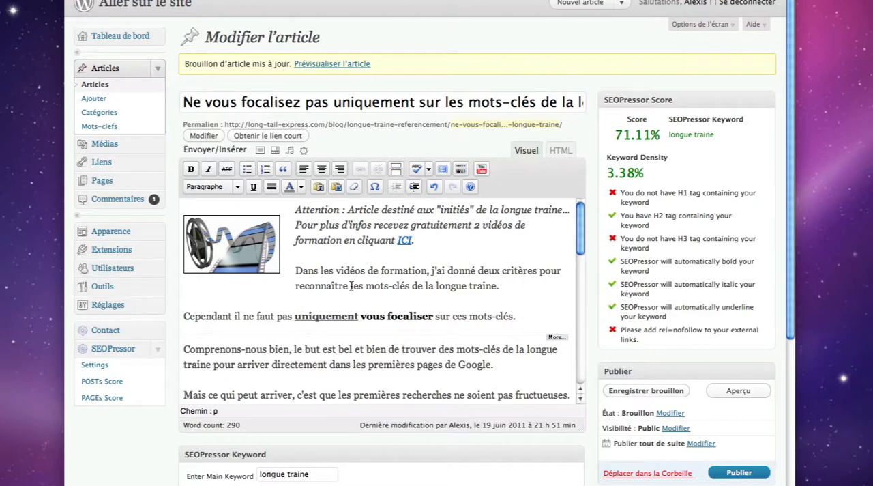
pyautogui.moveTo(351, 287); pyautogui.dragTo(409, 286)
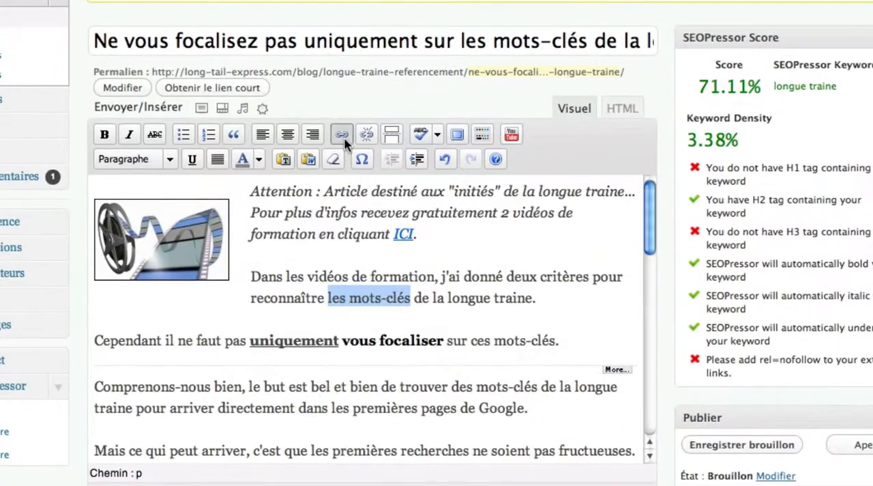
pyautogui.click(343, 135)
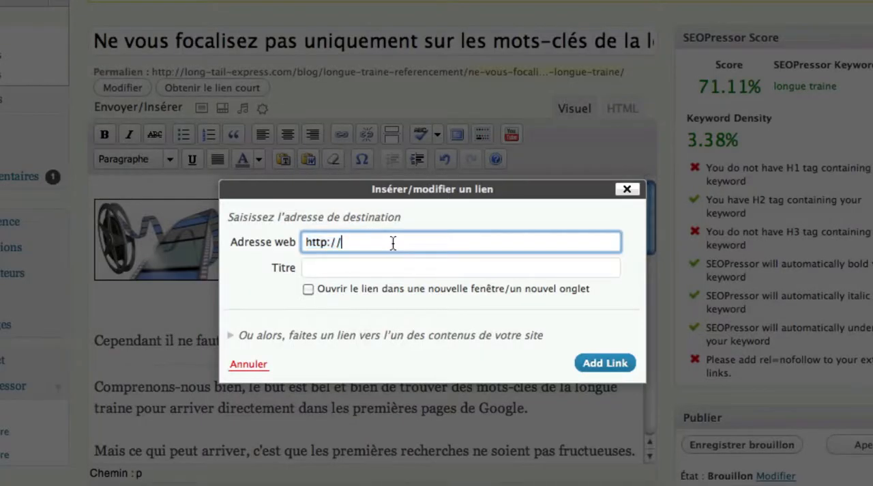
pyautogui.write('abc.com')
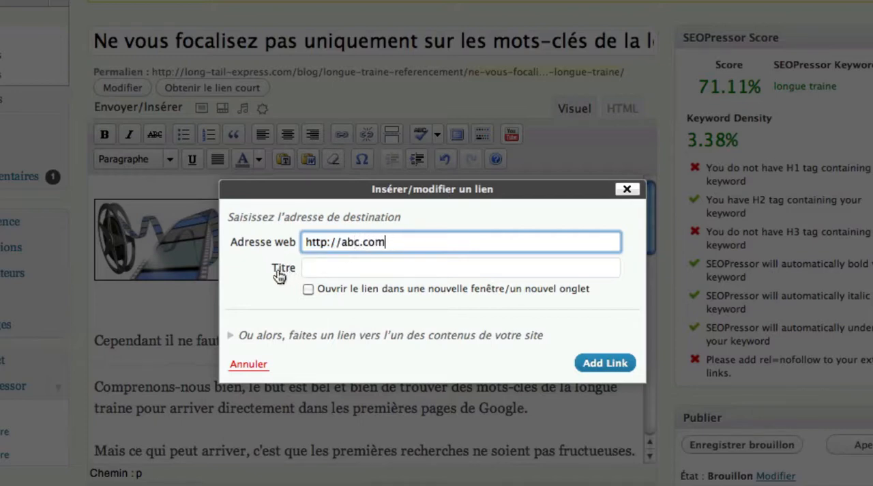
pyautogui.click(317, 273)
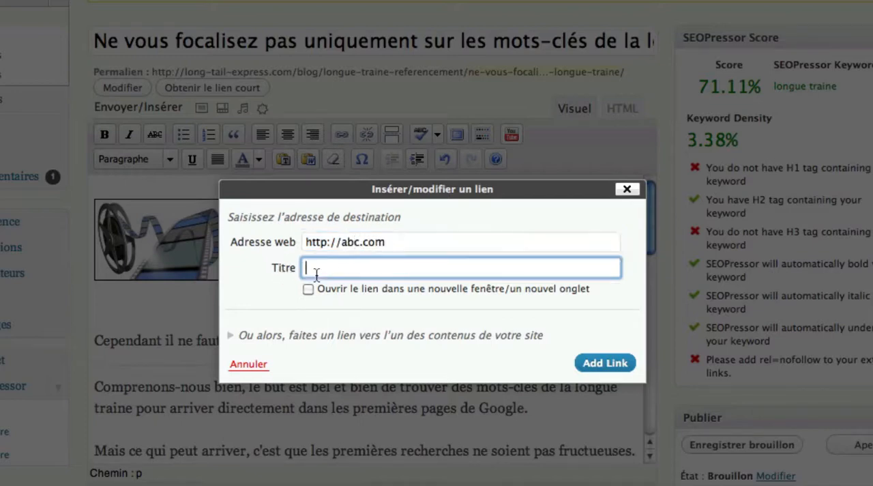
pyautogui.write('longue traine')
pyautogui.click(617, 367)
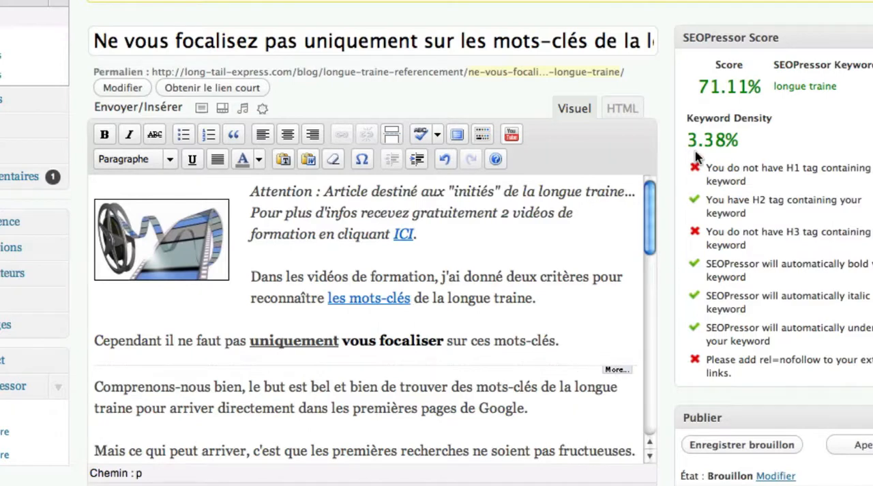
pyautogui.click(721, 452)
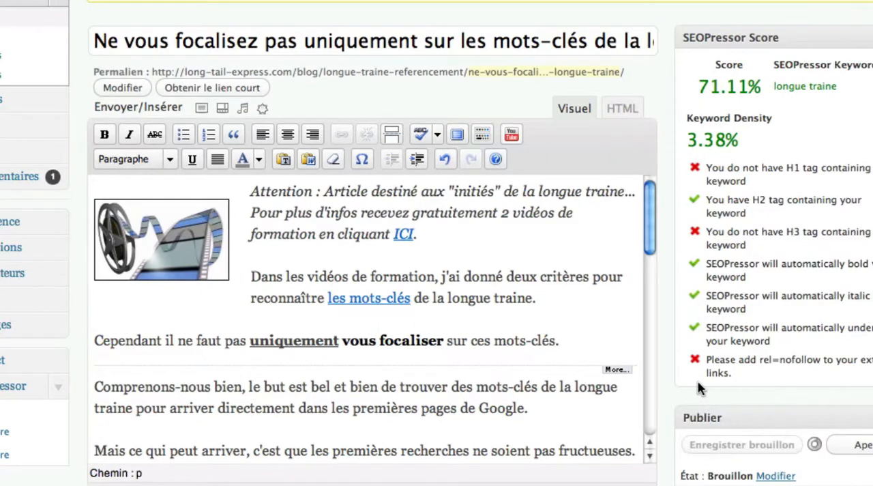